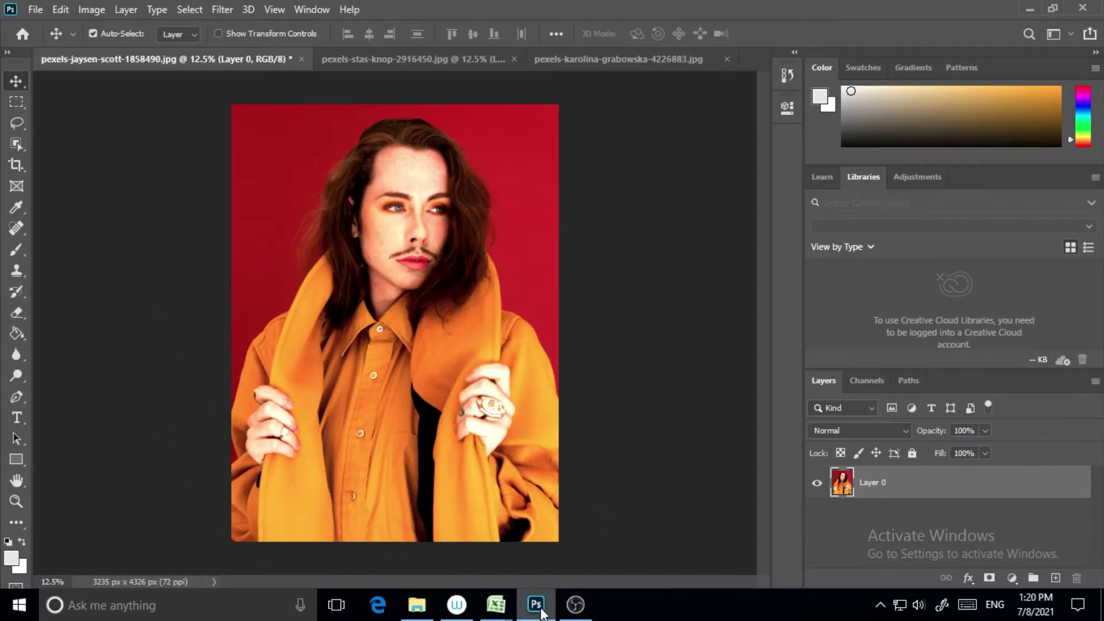
Select the person in the portrait automatically with the Select Subject quick action
mouse_move(526, 617)
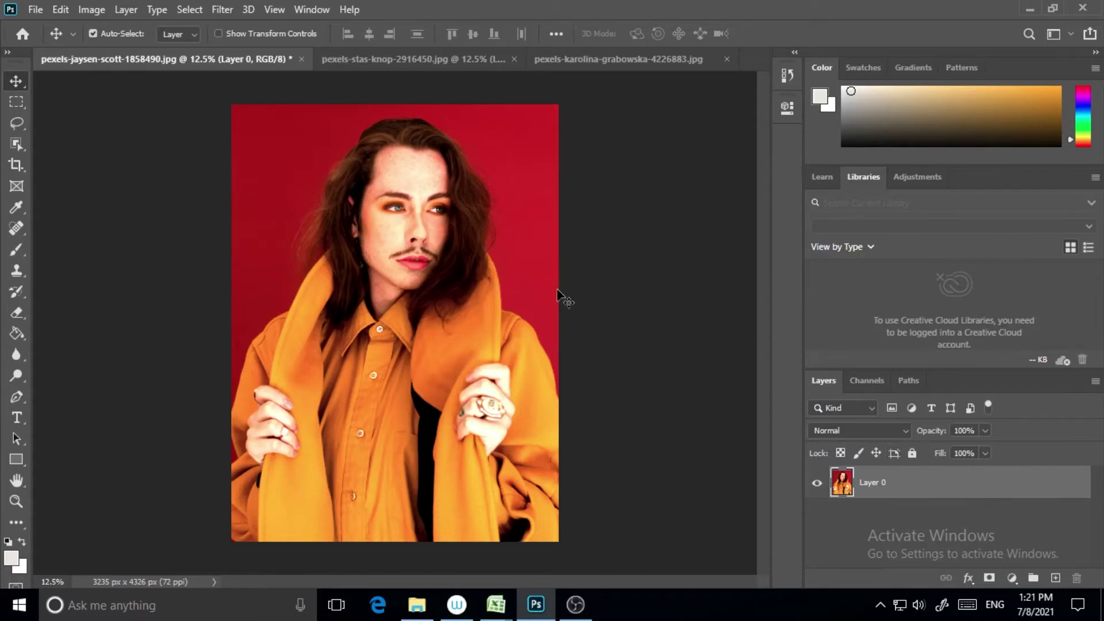
left_click(789, 111)
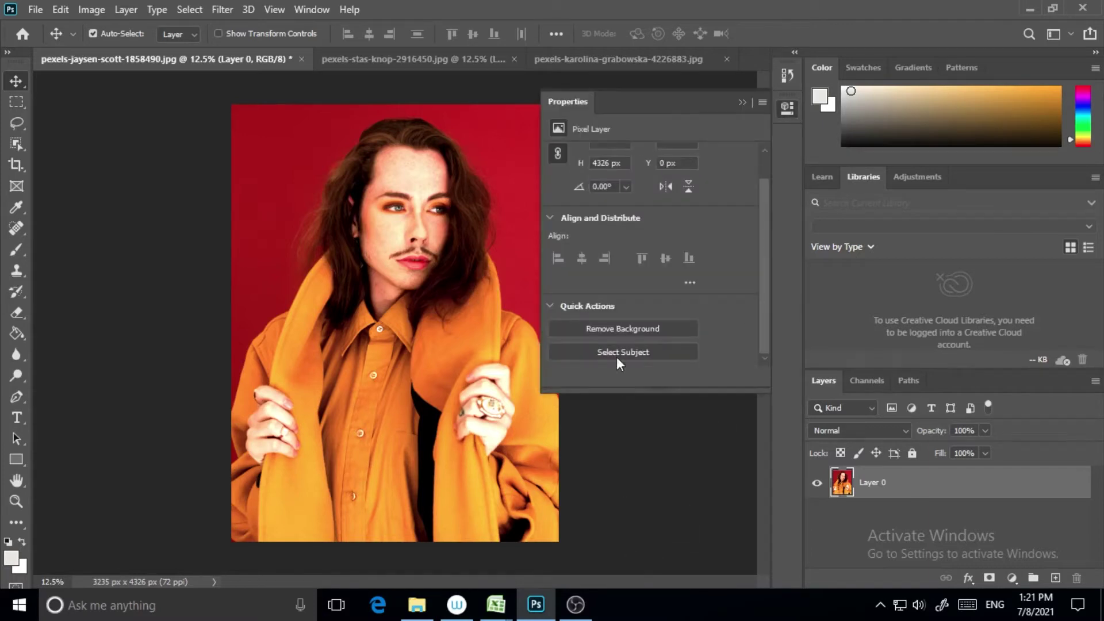
left_click(626, 329)
left_click(621, 356)
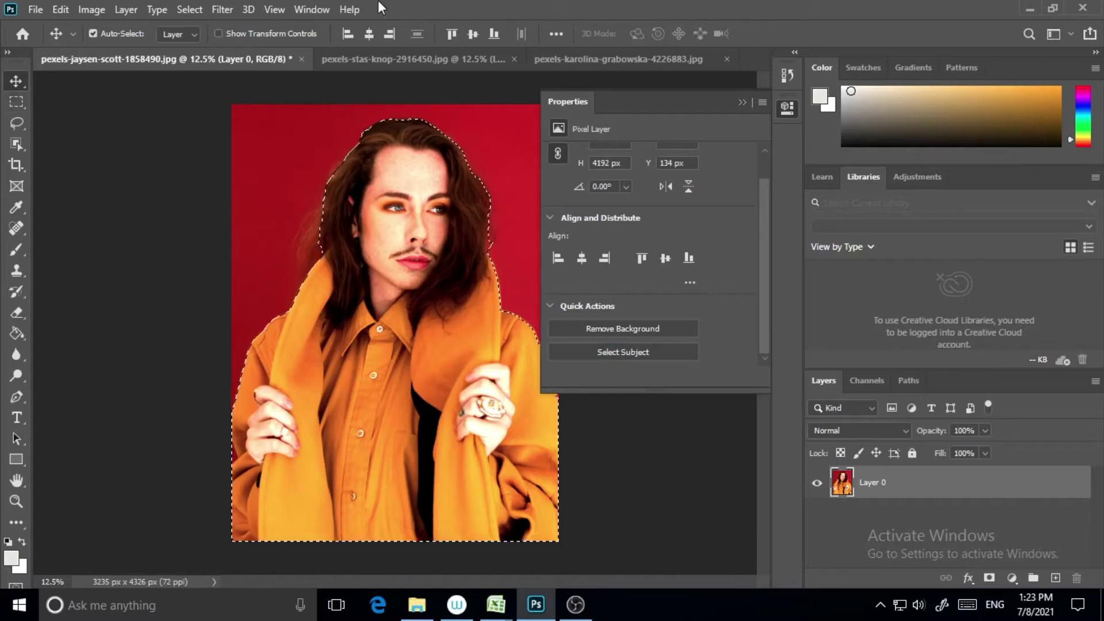
Deselect the subject in the portrait and collapse the layer properties
left_click(189, 9)
left_click(195, 42)
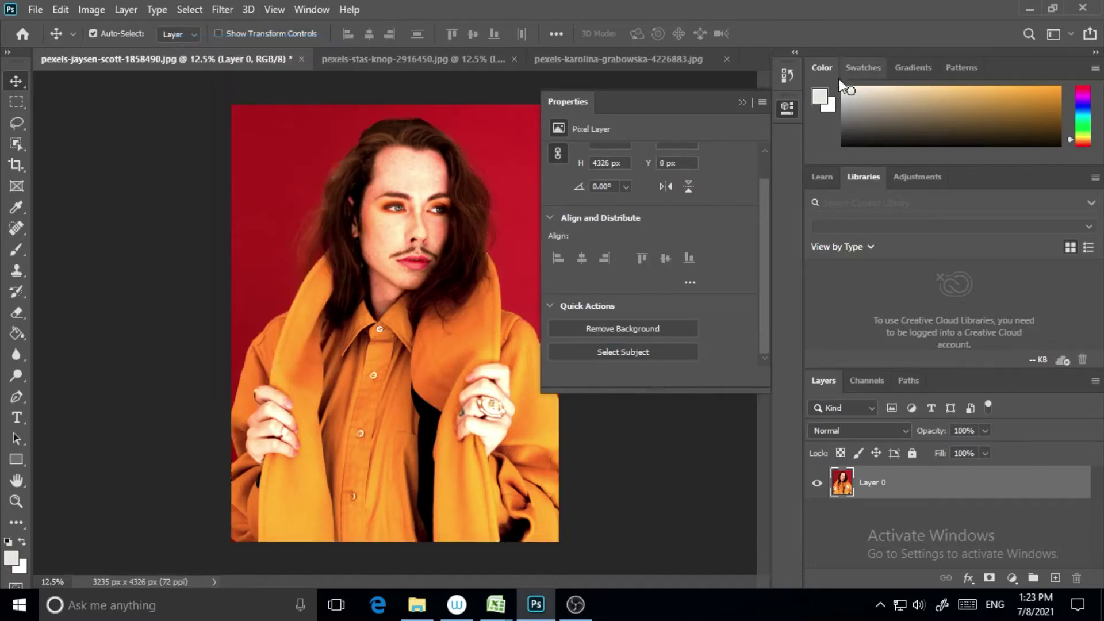
left_click(787, 108)
Switch to the coffee cup image and clear the selection around the sugar cubes
left_click(403, 59)
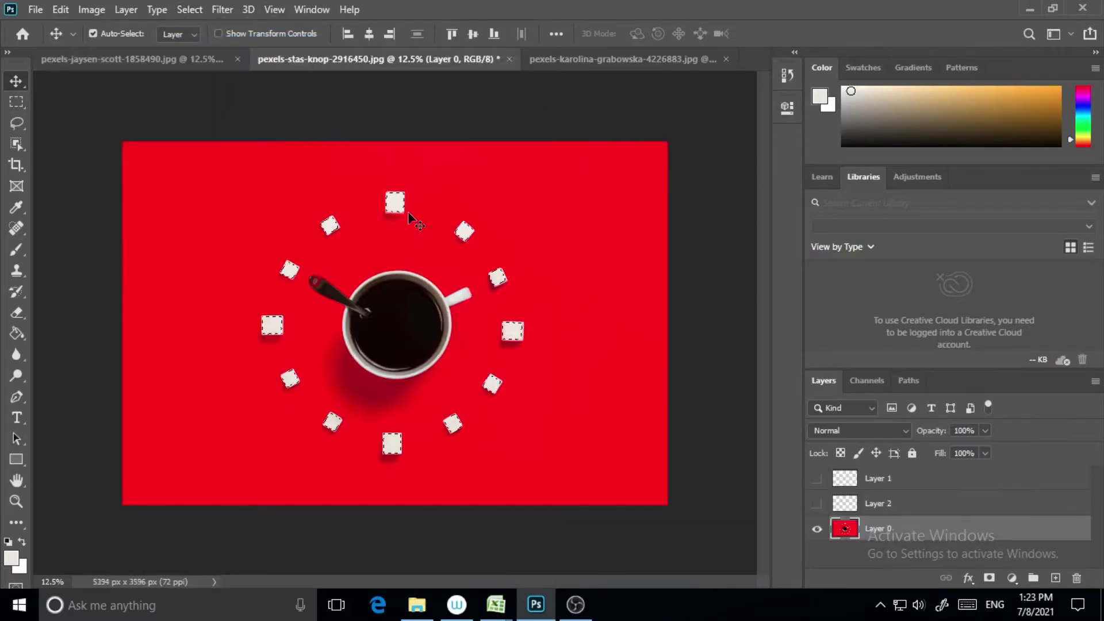
left_click(189, 9)
left_click(199, 42)
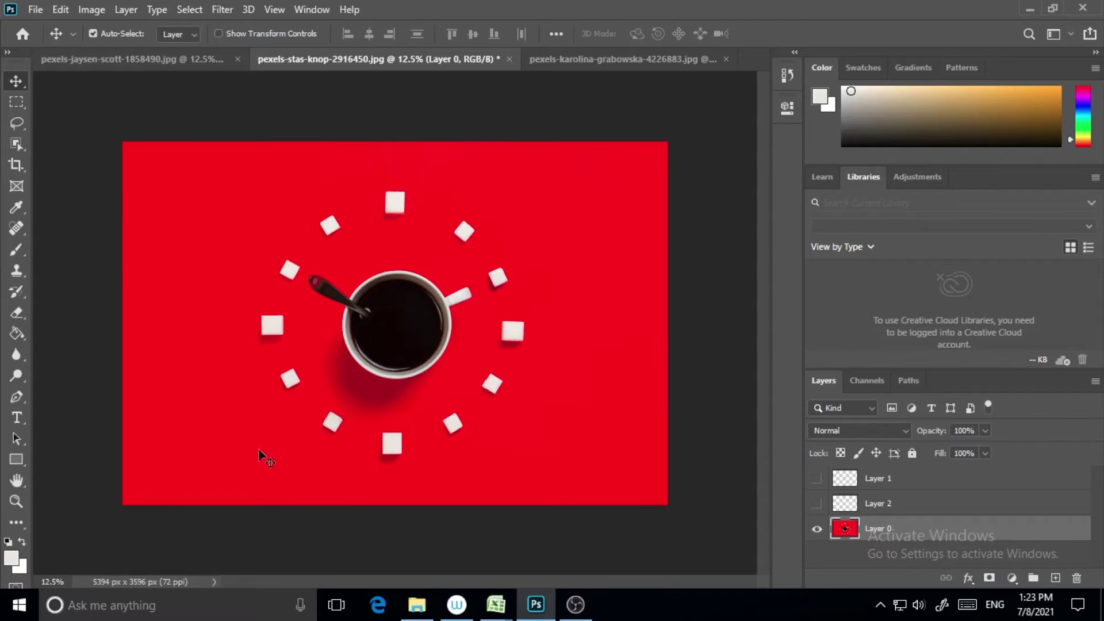
Activate the Object Selection tool in Lasso mode, try a selection at the coffee cup's spoon side, and clear it
left_click(21, 147)
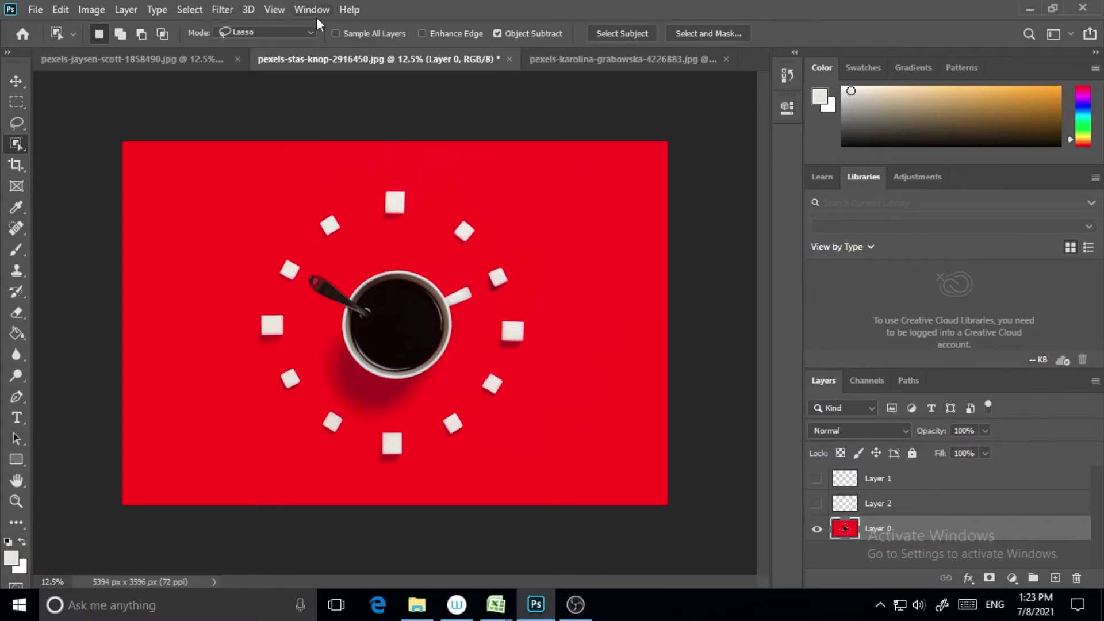
left_click(306, 31)
left_click(296, 41)
left_click(305, 33)
left_click(268, 56)
mouse_move(318, 320)
left_mouse_down()
mouse_move(353, 394)
mouse_move(391, 404)
mouse_move(468, 365)
mouse_move(492, 328)
mouse_move(478, 282)
mouse_move(450, 263)
mouse_move(408, 260)
mouse_move(300, 275)
mouse_move(300, 309)
mouse_move(318, 328)
left_mouse_up()
left_click(189, 9)
left_click(208, 42)
Start a Color Range selection with Sampled Colors and sample the white of the cup handle
left_click(188, 10)
left_click(511, 88)
left_click(194, 11)
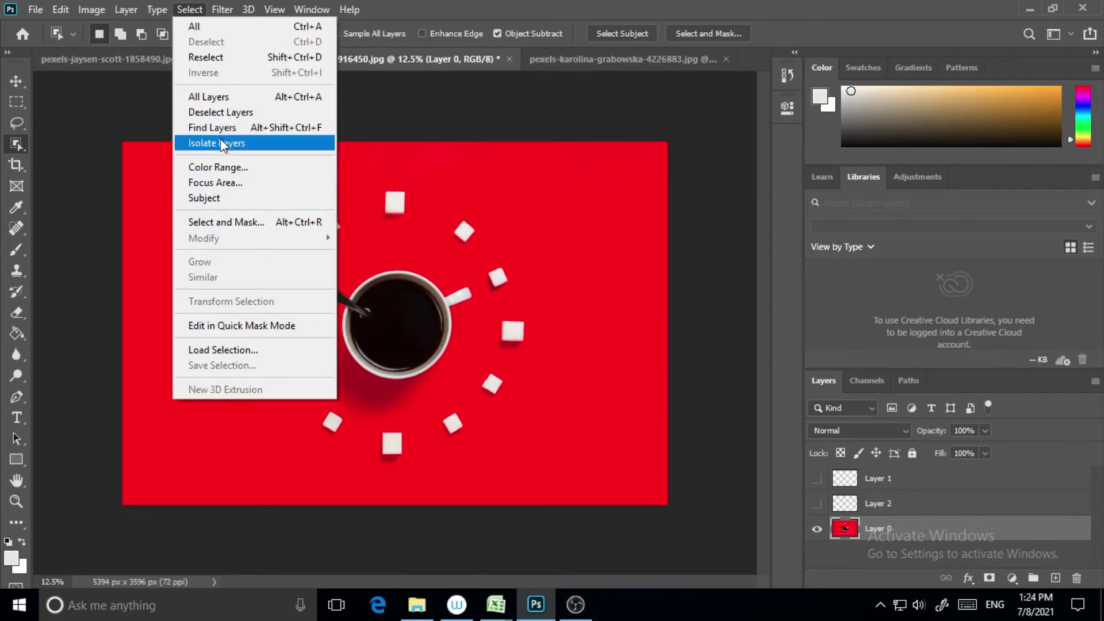
left_click(218, 167)
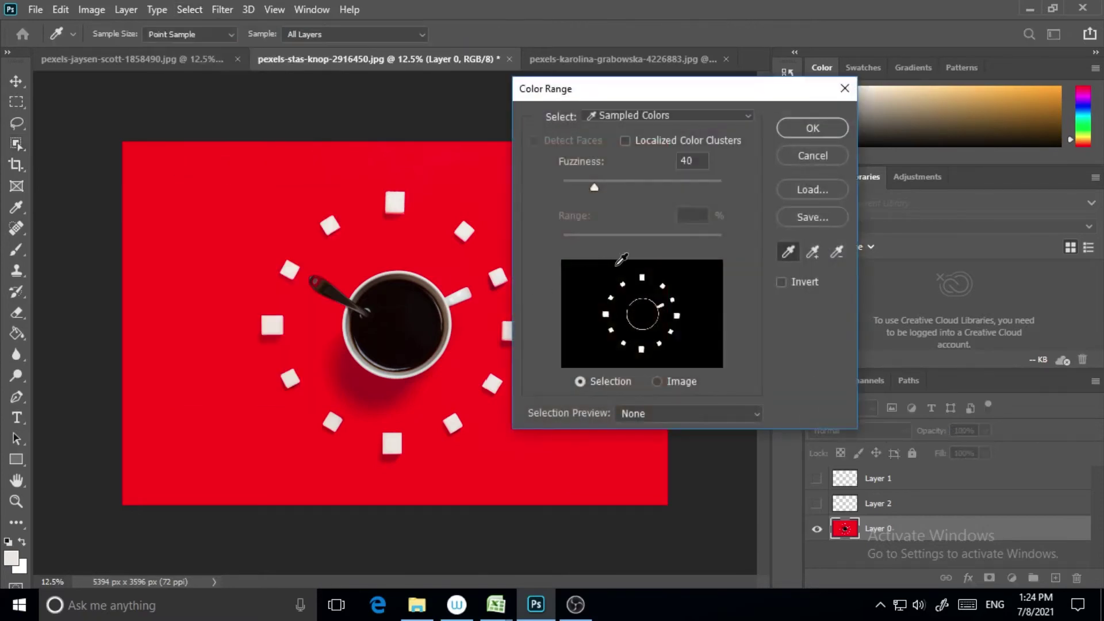
left_click(457, 293)
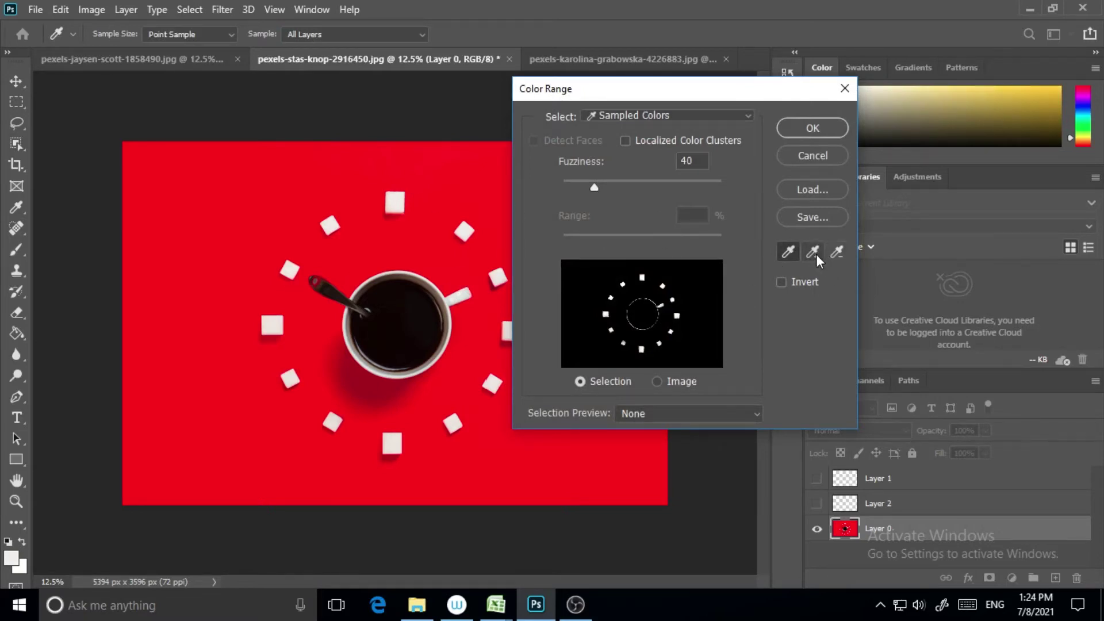
Add the whites of several sugar cubes to the sampled colors and create the Color Range selection
left_click(402, 200)
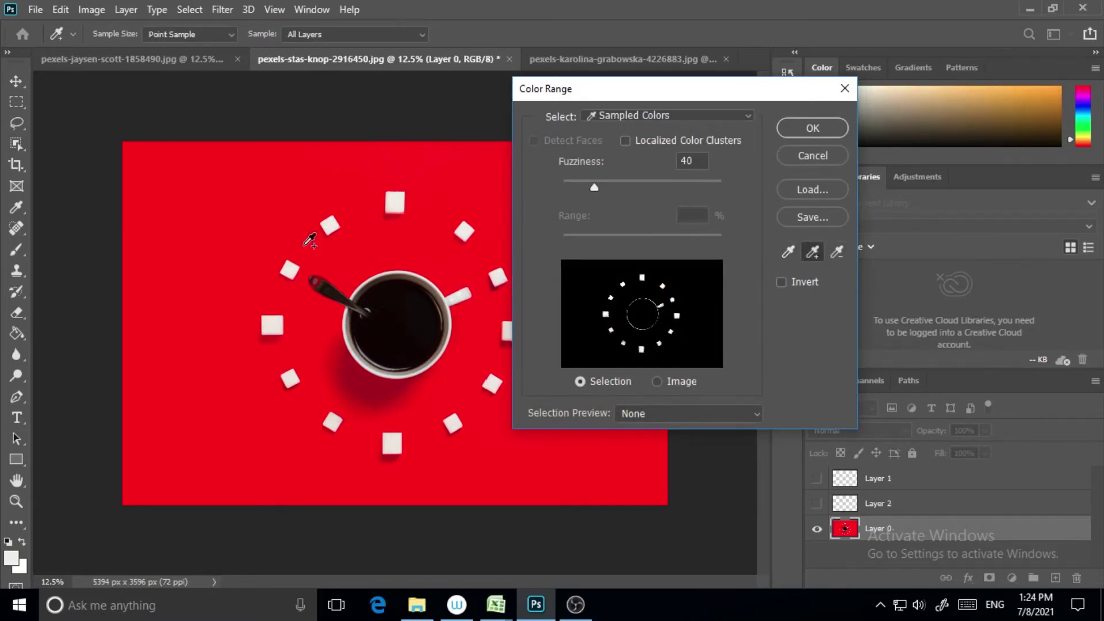
left_click(267, 324)
left_click(290, 377)
left_click(338, 419)
left_click(392, 441)
left_click(453, 422)
left_click(492, 383)
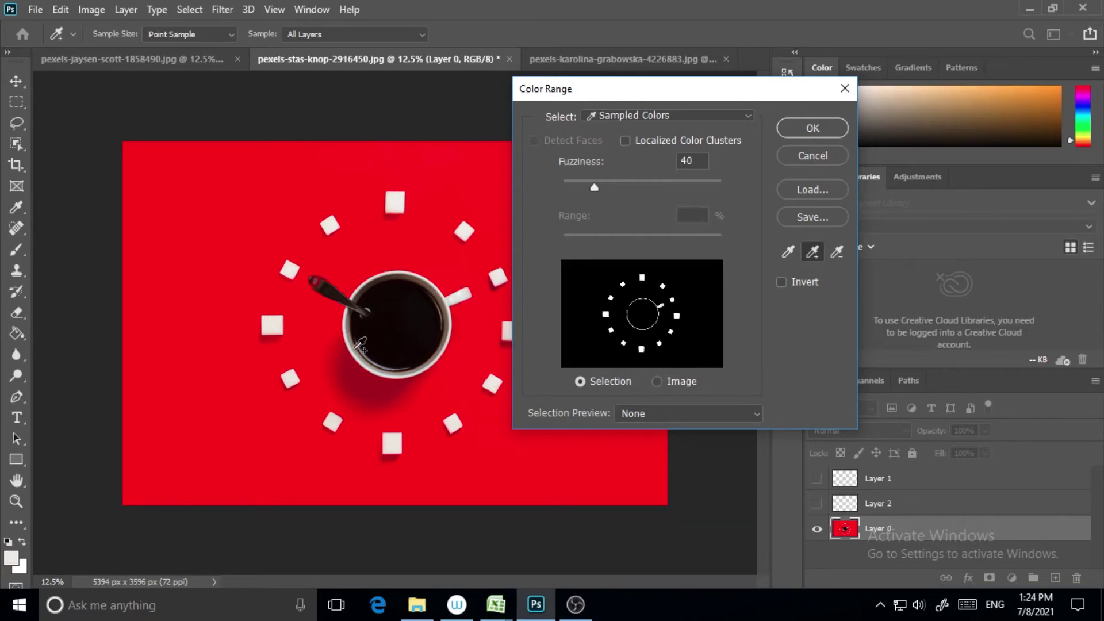
left_click(812, 128)
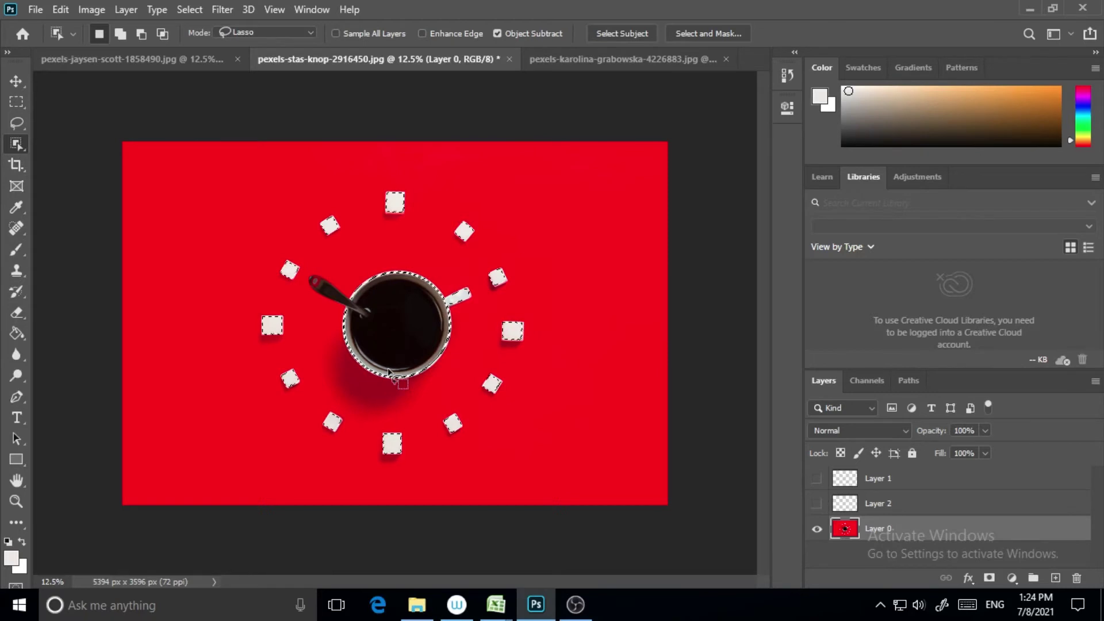
Subtract the coffee cup and its handle from the selection with a lasso outline, keeping only the sugar cubes selected
key("alt")
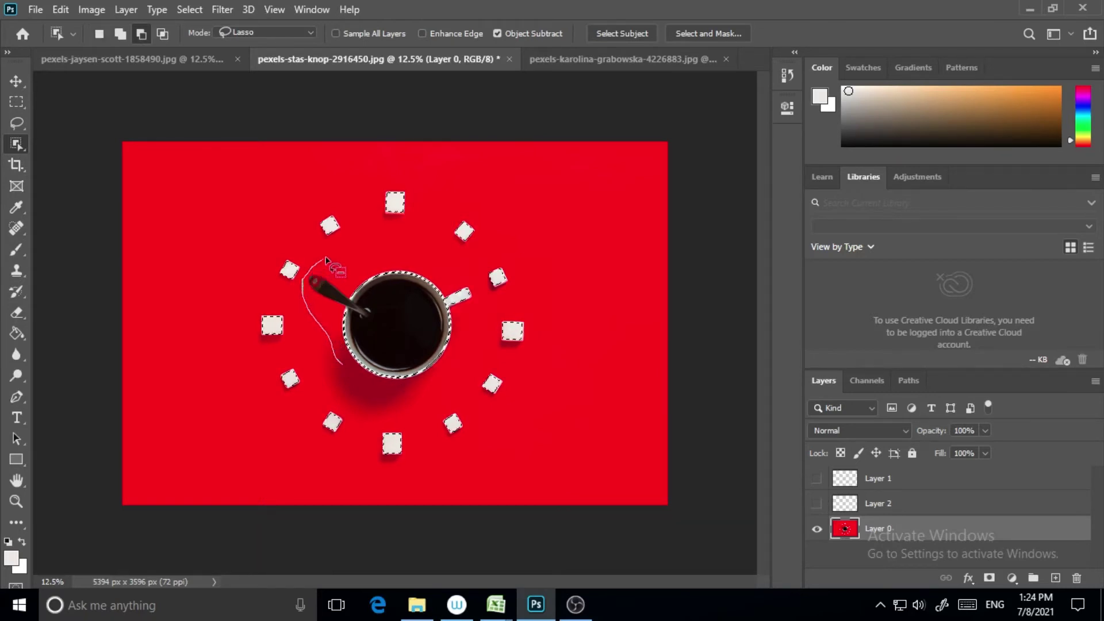
left_click_drag(363, 252, 412, 253)
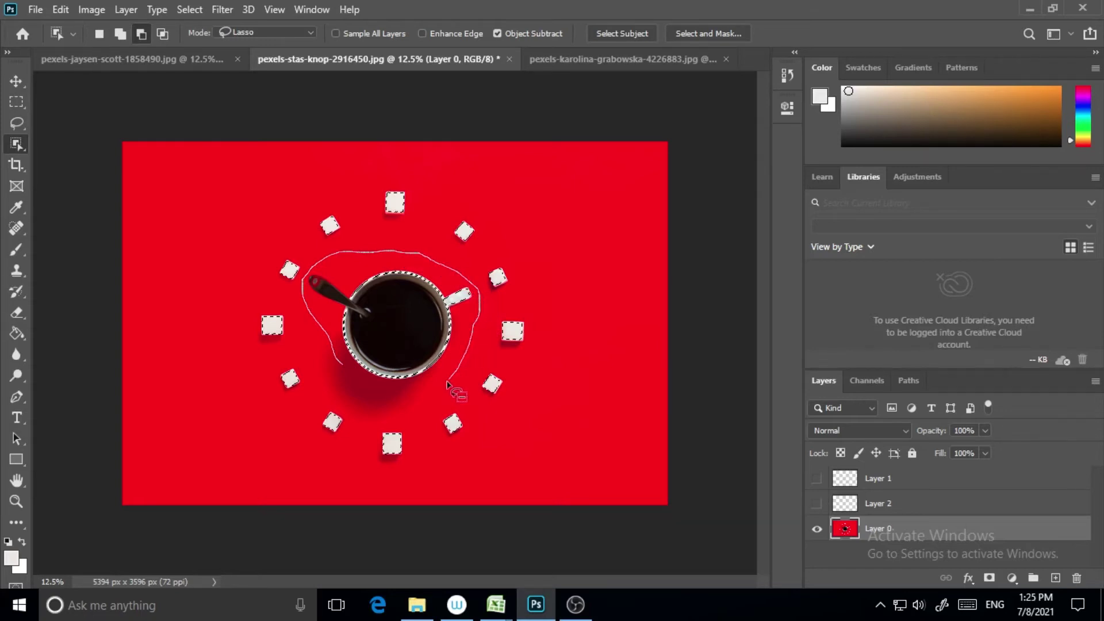
left_click_drag(346, 376, 346, 377)
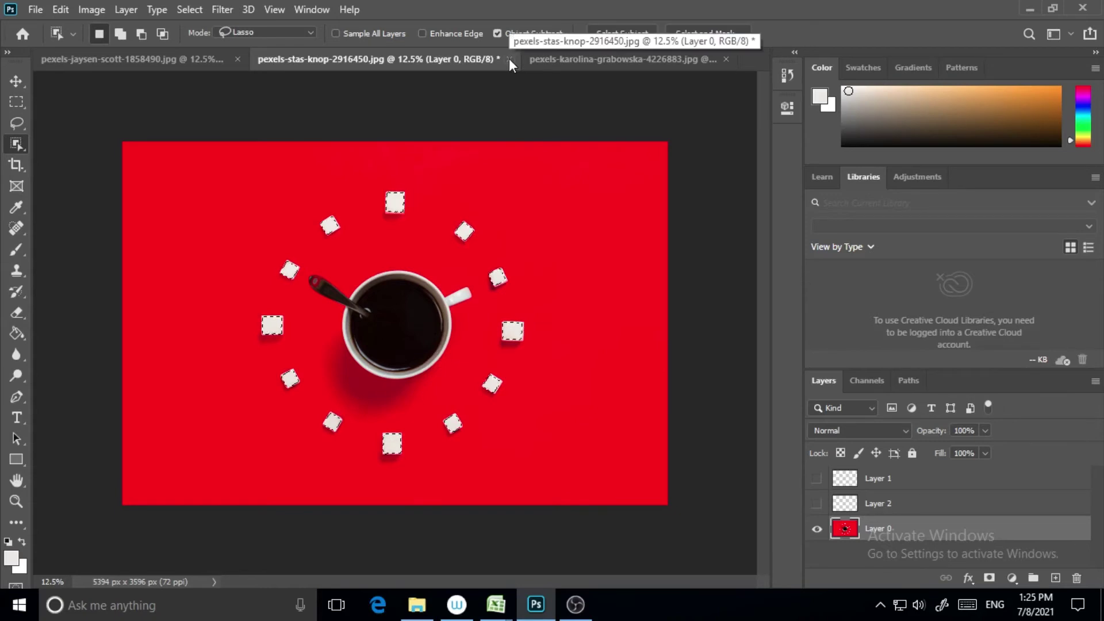
Switch to the portrait image and start a Warp transform on Layer 0
left_click(195, 10)
left_click(141, 76)
left_click(140, 59)
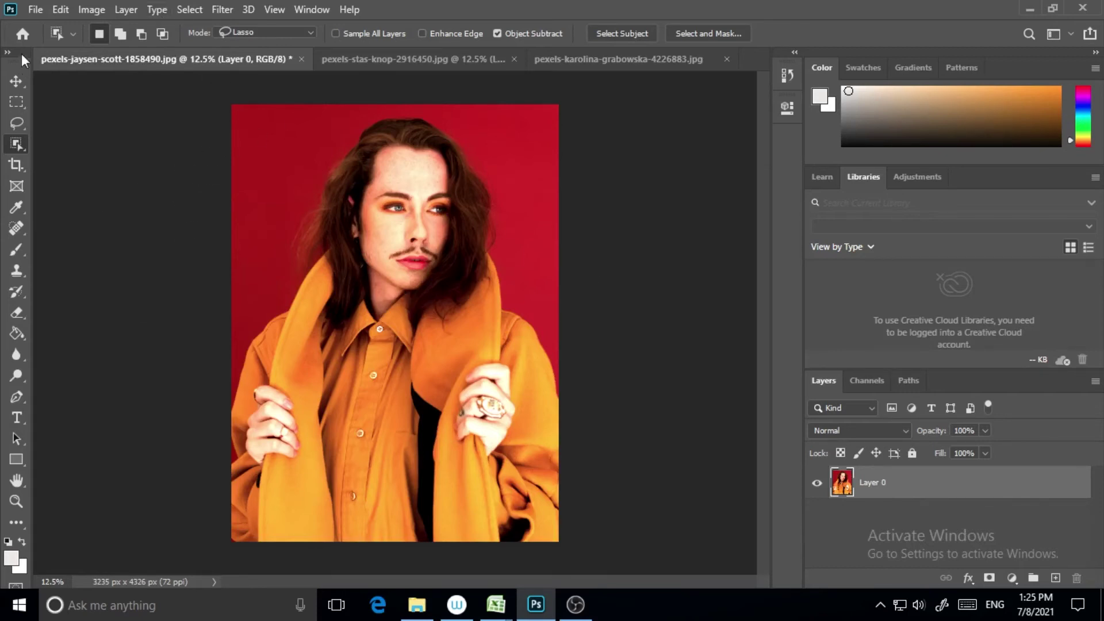
left_click(61, 9)
left_click(89, 361)
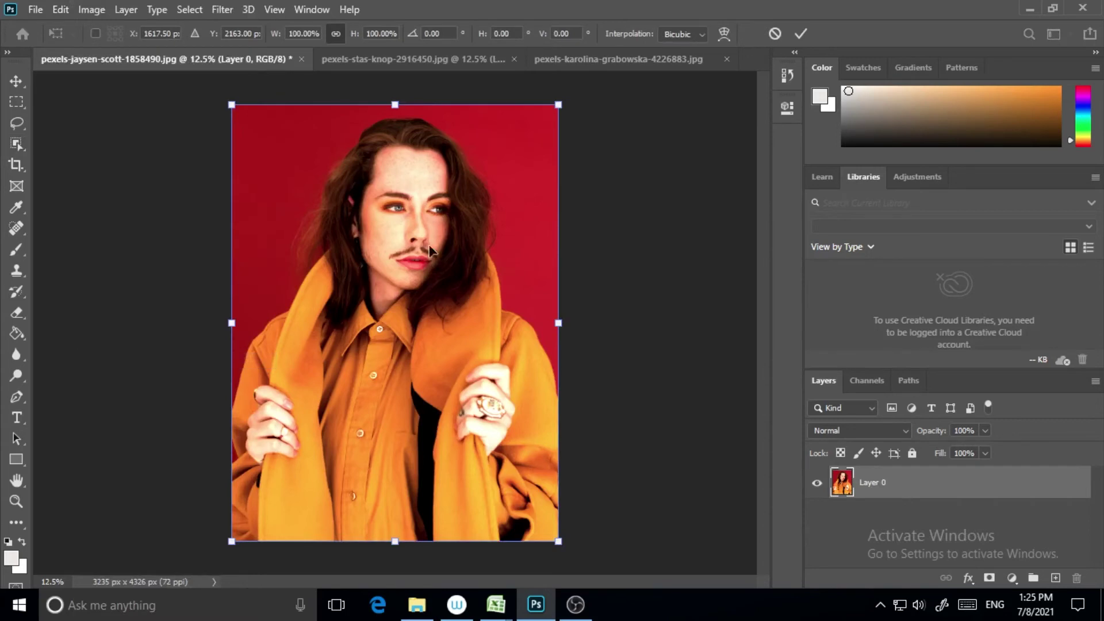
right_click(433, 283)
left_click(456, 389)
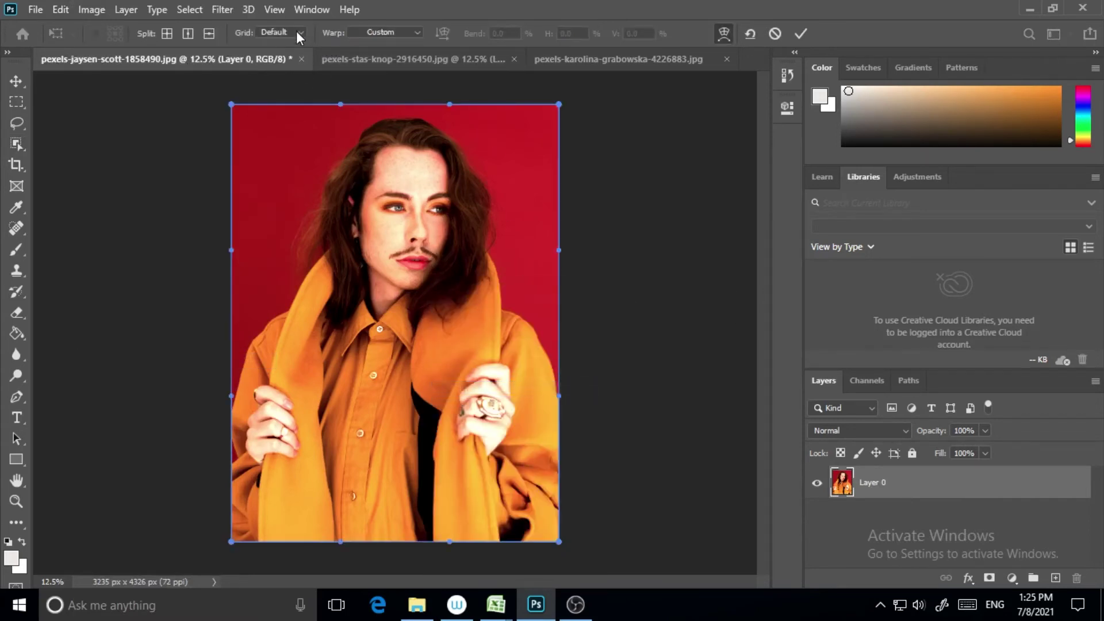
Set the warp grid to 3 x 3, leaving the warp style on Custom
left_click(394, 36)
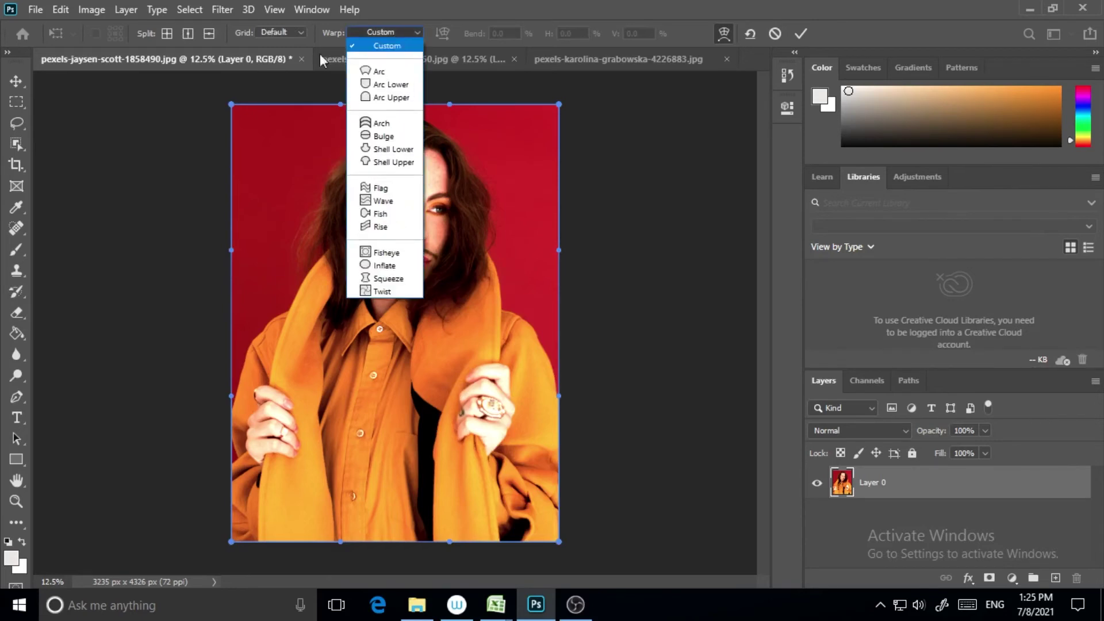
left_click(293, 33)
left_click(303, 33)
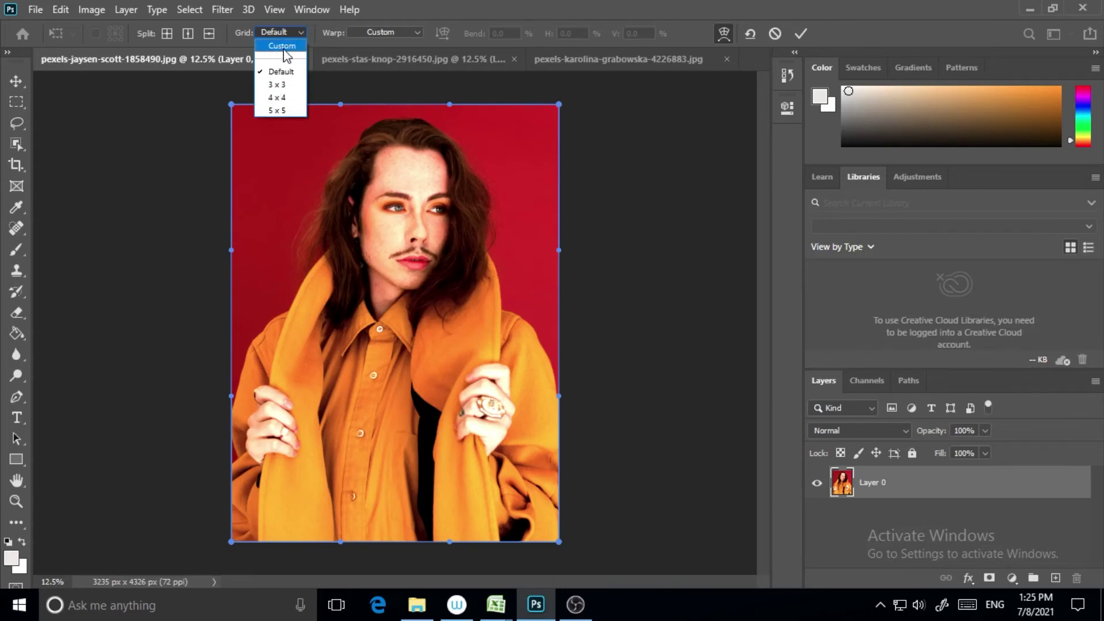
left_click(277, 85)
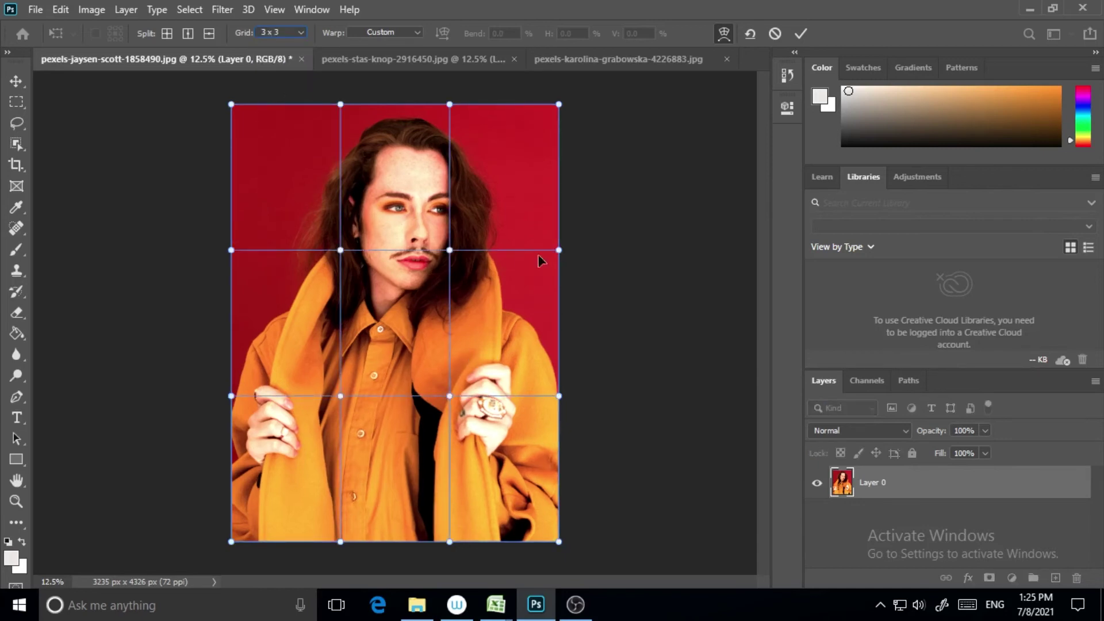
Split the warp horizontally across the face, just below the upper grid line at the moustache
right_click(387, 295)
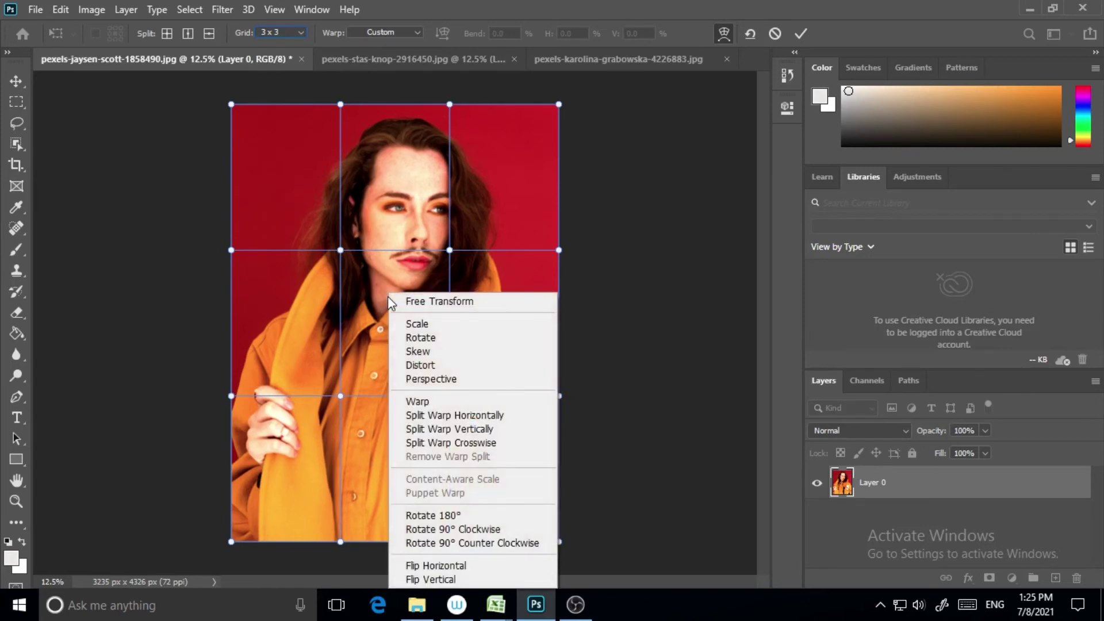
left_click(416, 416)
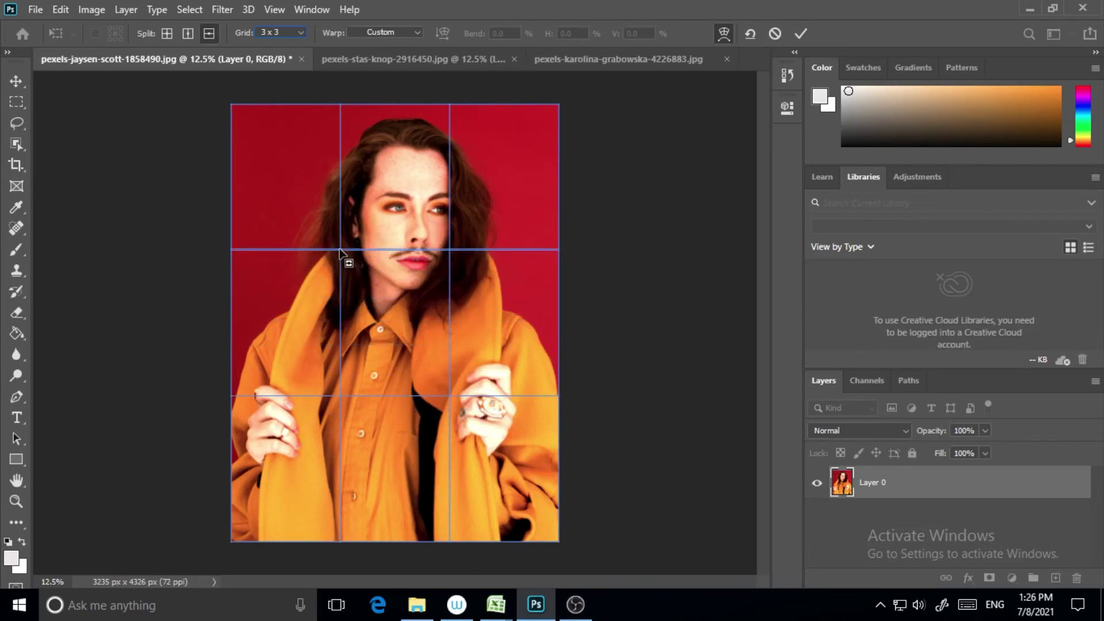
left_click(366, 253)
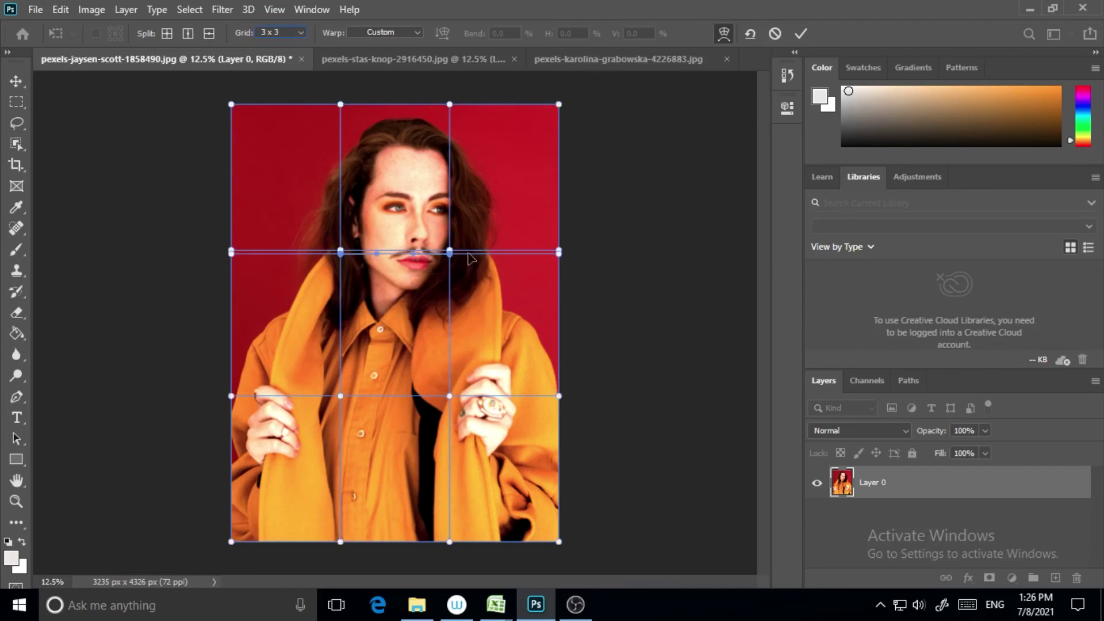
Pull the face's lower split points down and inward and its upper ones up and outward, undoing the final handle adjustment
left_click_drag(456, 254, 443, 262)
left_click_drag(341, 254, 349, 262)
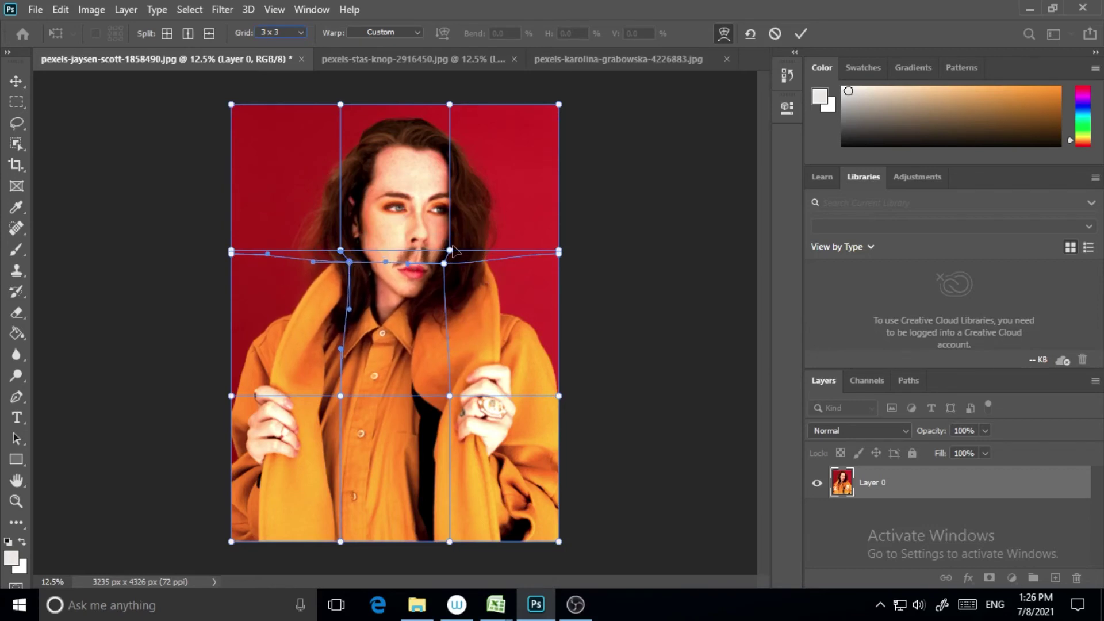
left_click_drag(451, 249, 456, 245)
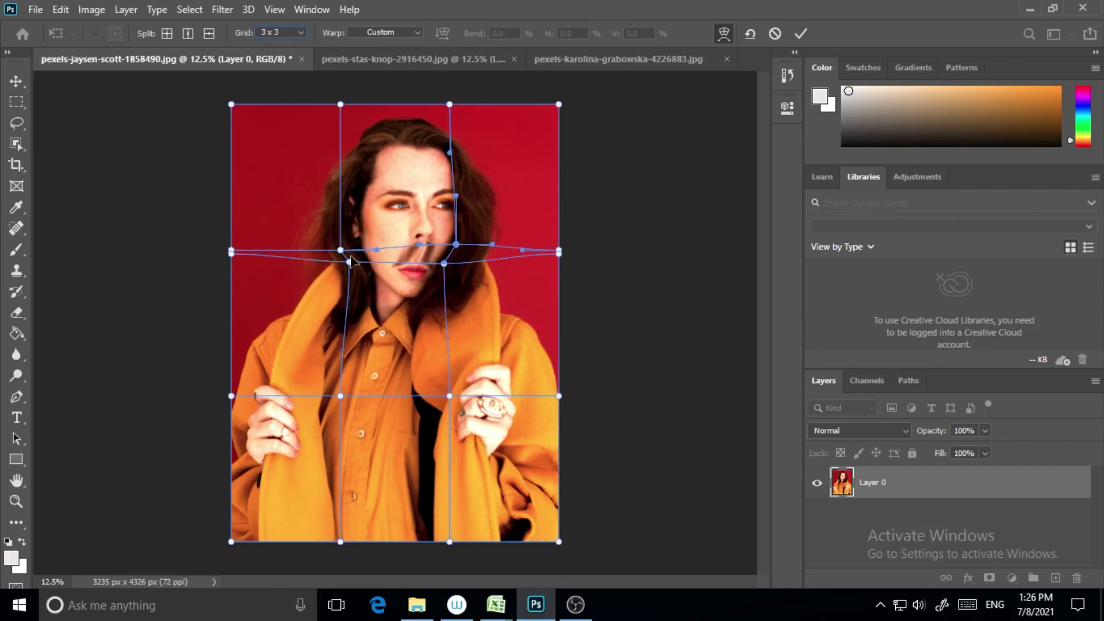
left_click_drag(341, 250, 338, 246)
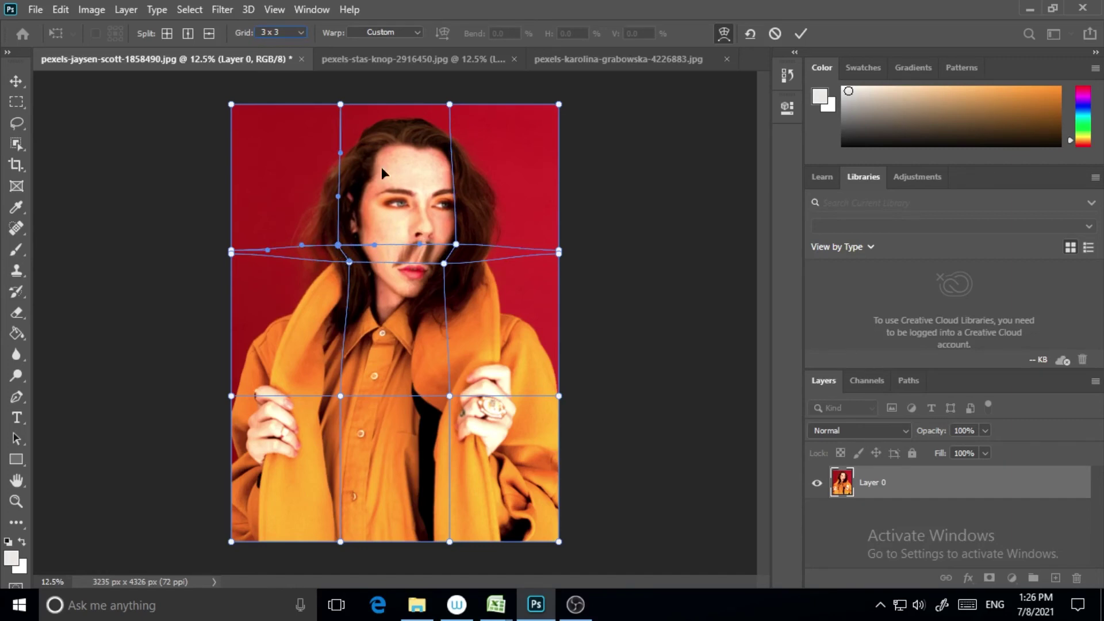
left_click_drag(340, 153, 351, 162)
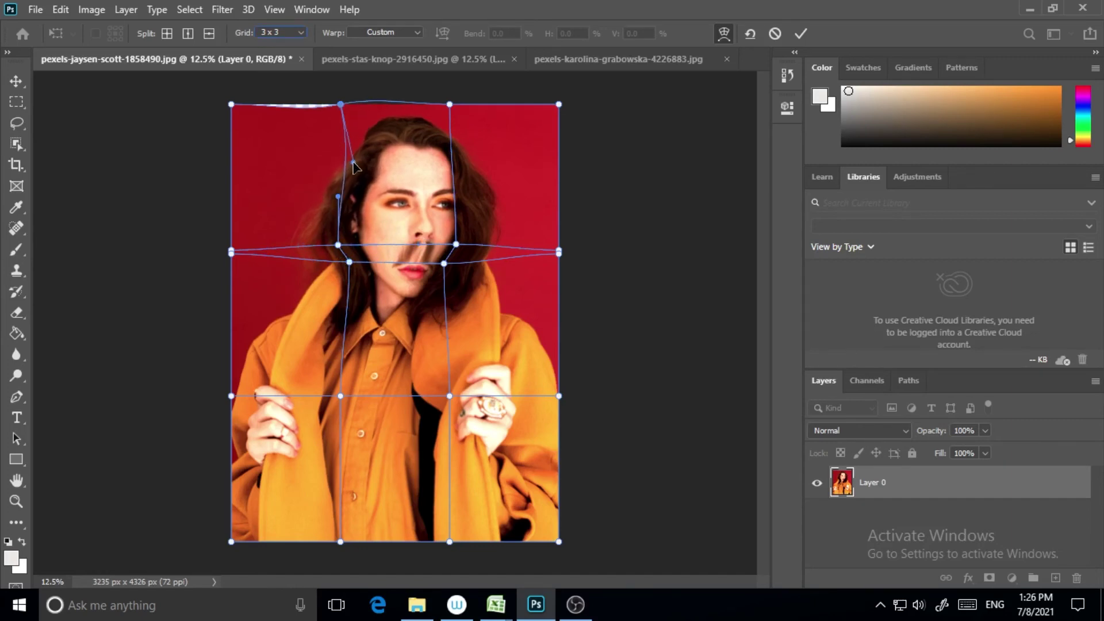
key("ctrl+alt+z")
Narrow the upper face by moving its warp points inward, widen the jaw by moving the lower points outward, and commit the warp
left_click_drag(341, 247, 355, 251)
left_click_drag(455, 244, 438, 249)
left_click_drag(347, 199, 355, 249)
left_click_drag(434, 251, 418, 276)
left_click_drag(353, 266, 330, 267)
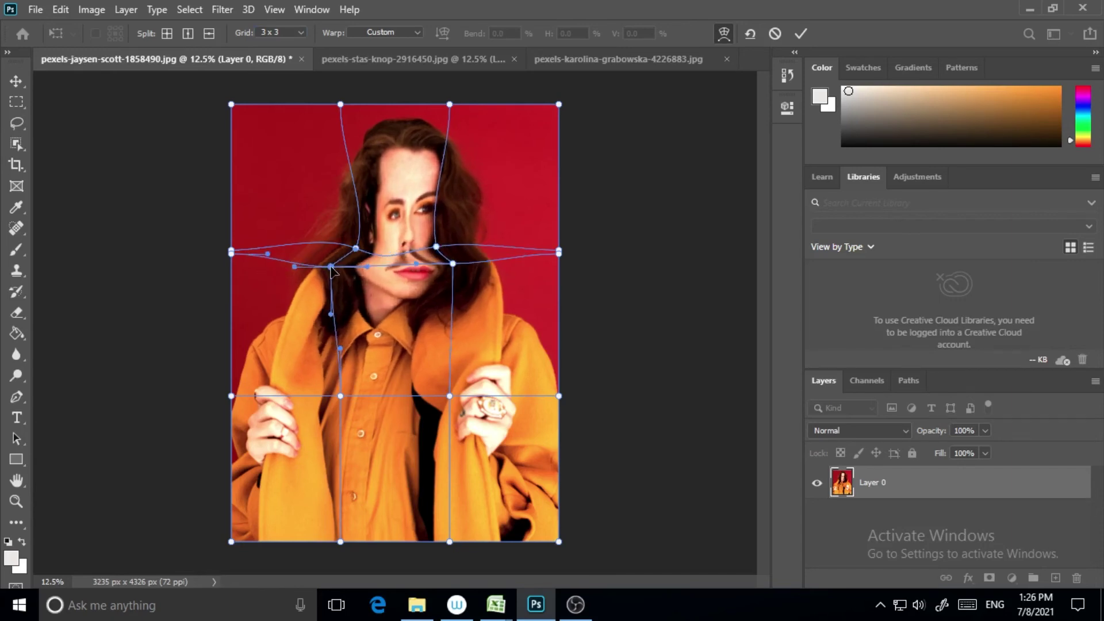
left_click_drag(449, 263, 328, 269)
left_click_drag(459, 264, 457, 266)
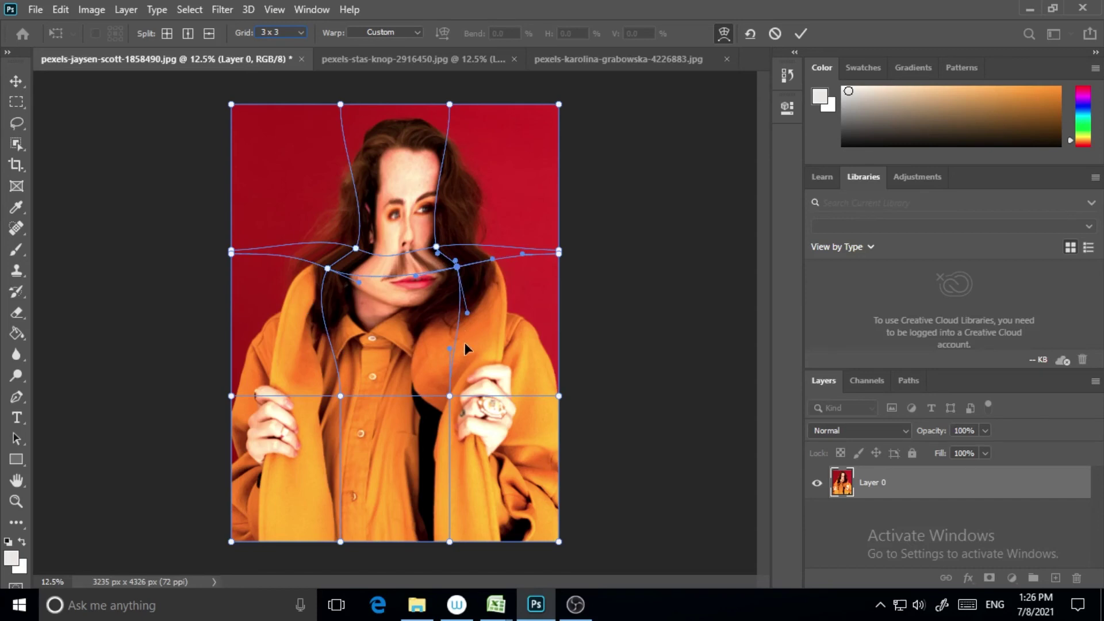
left_click(21, 377)
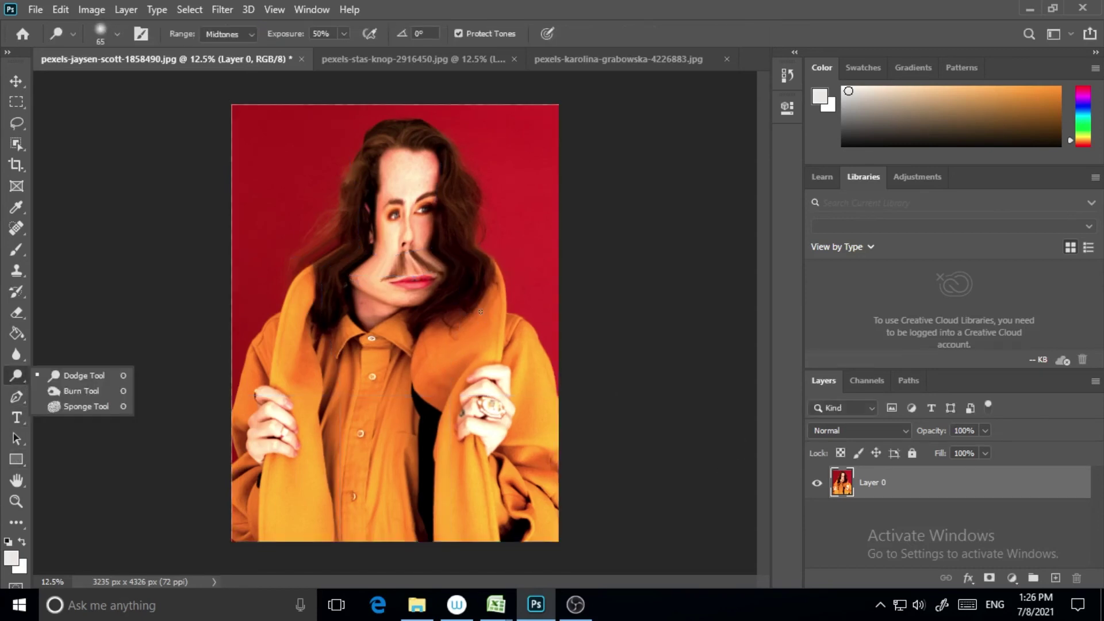